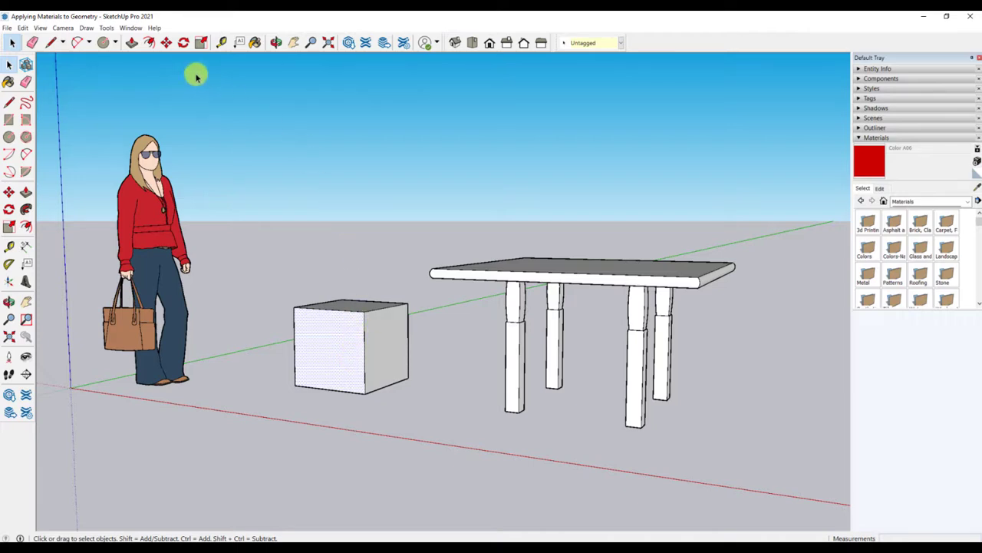
# - Check that Materials is enabled in the default tray
pyautogui.click(135, 31)
pyautogui.moveTo(141, 39)
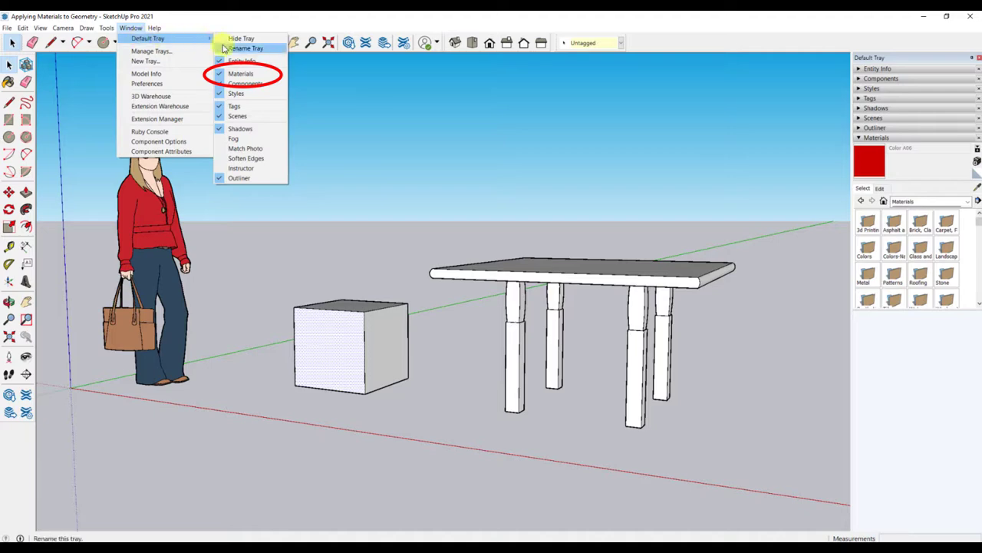
pyautogui.click(338, 160)
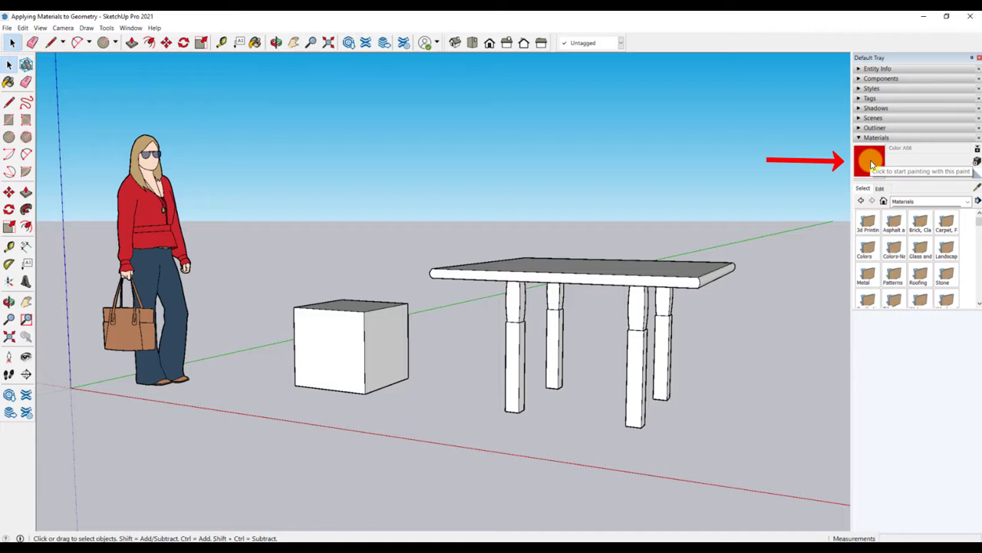
# - Paint the cube's front face with 0006_Pink from the Colors-Named collection
pyautogui.click(930, 203)
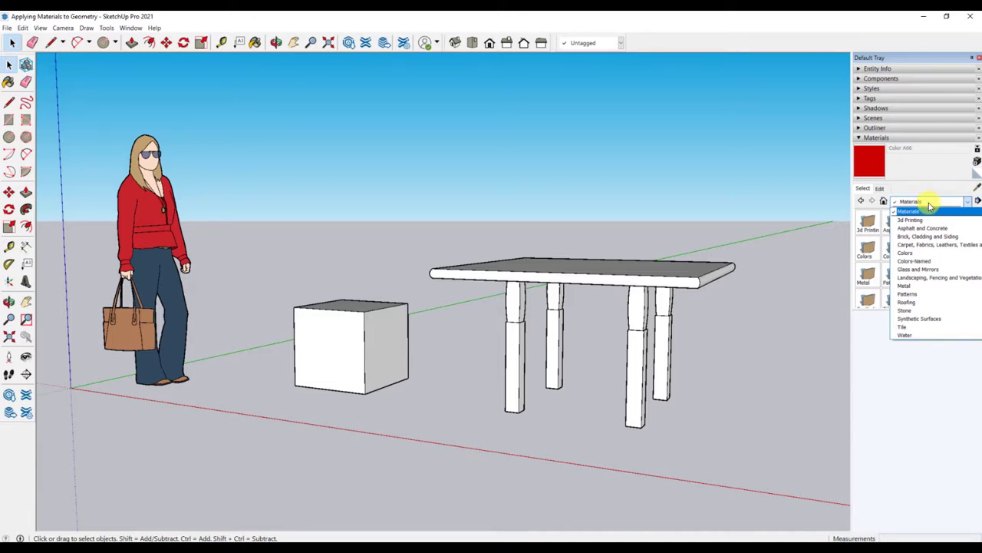
pyautogui.click(924, 262)
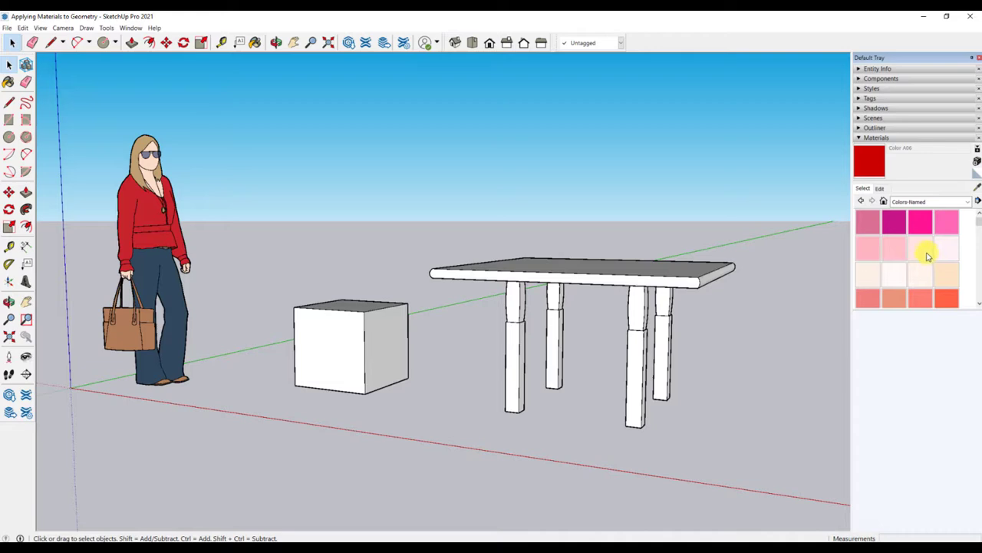
pyautogui.click(895, 247)
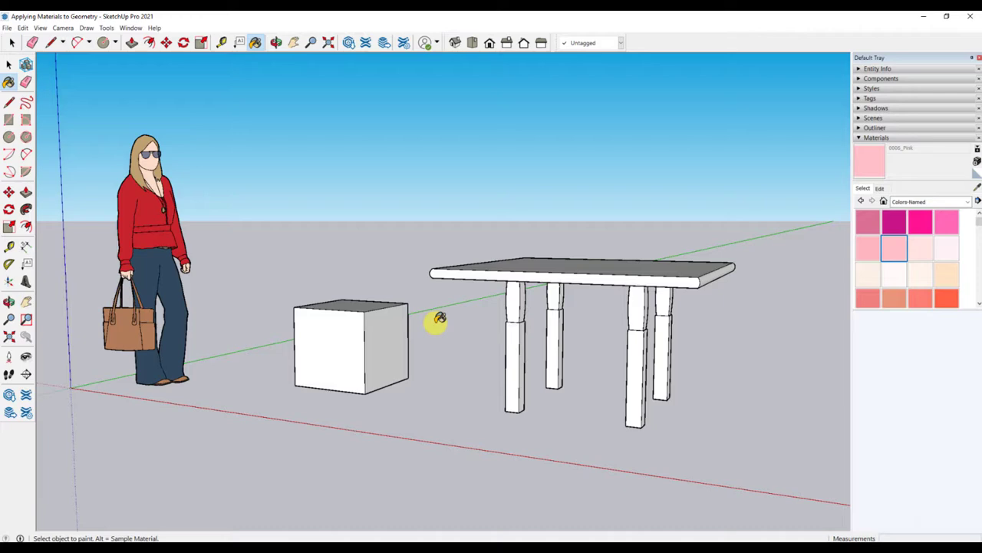
pyautogui.click(349, 343)
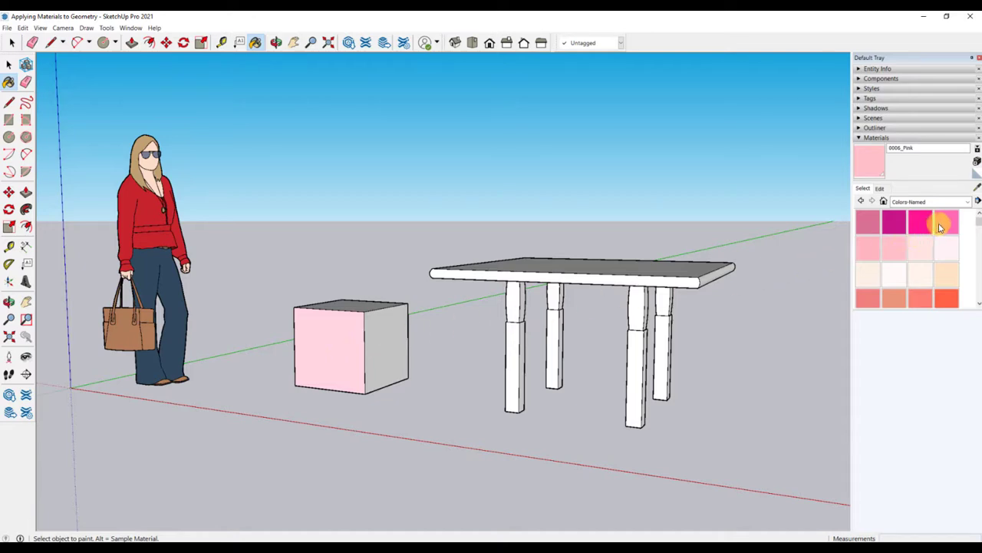
# - Repaint the cube's front face with 0004_HotPink
pyautogui.click(943, 224)
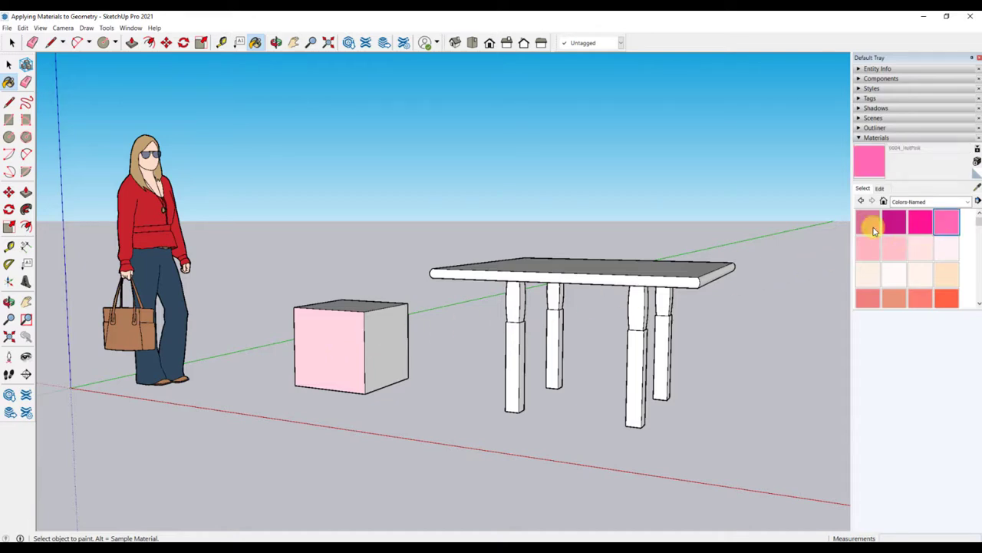
pyautogui.click(360, 322)
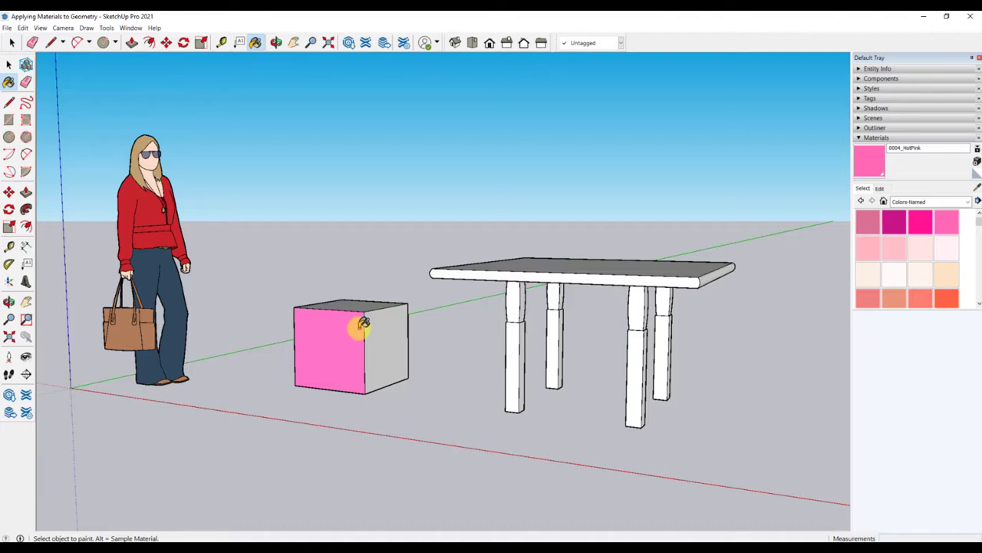
pyautogui.press('space')
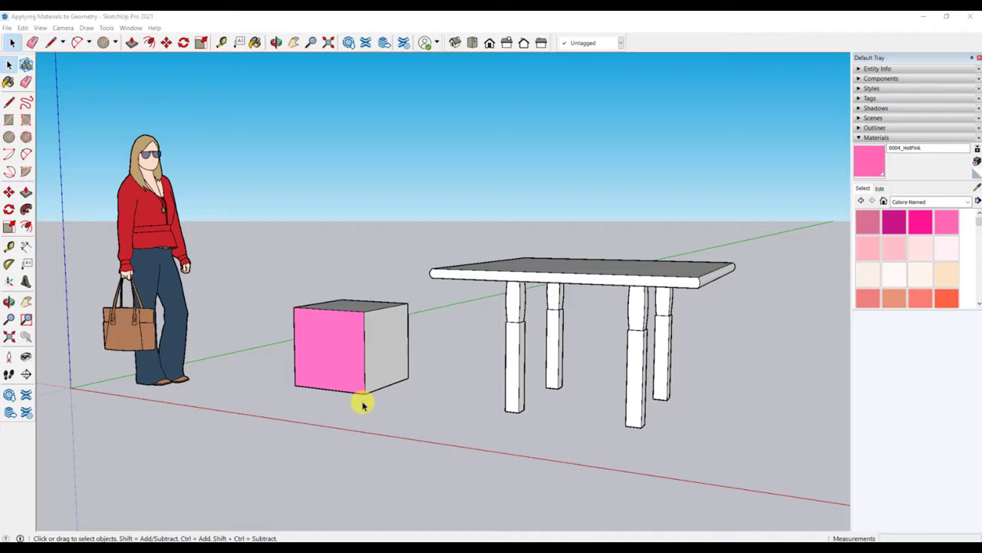
# - Open the tabletop group for editing and paint its top face with Wood Bamboo from the Wood collection
pyautogui.click(599, 276)
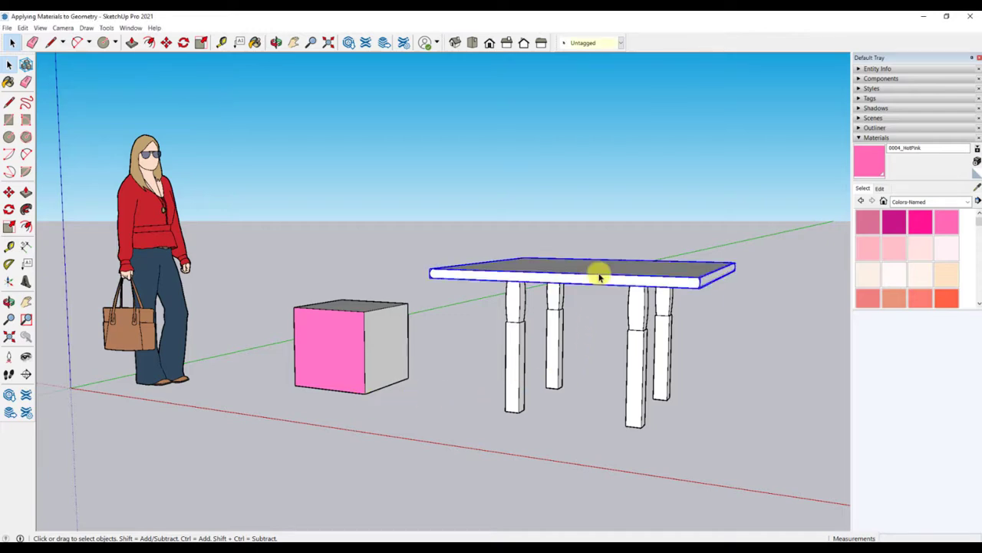
pyautogui.rightClick(599, 277)
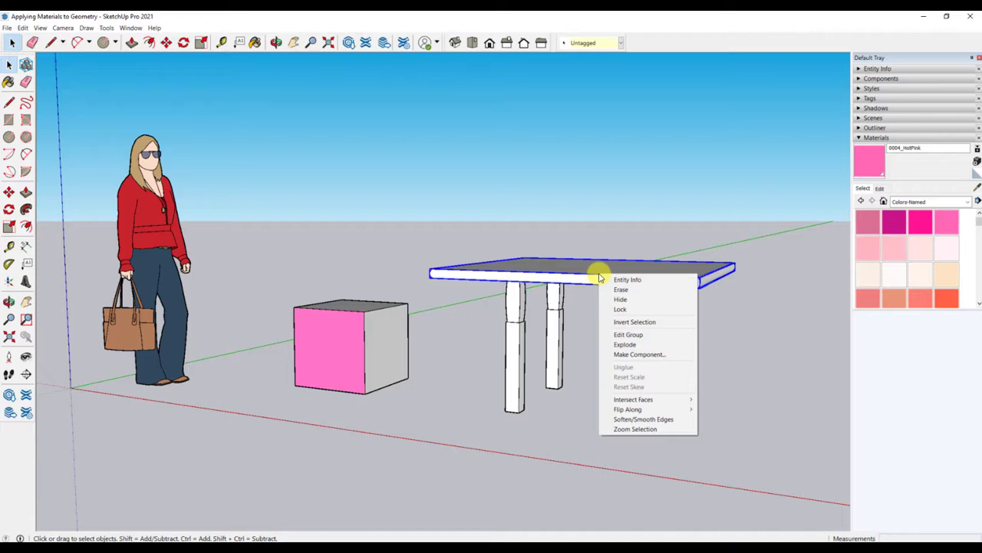
pyautogui.click(627, 334)
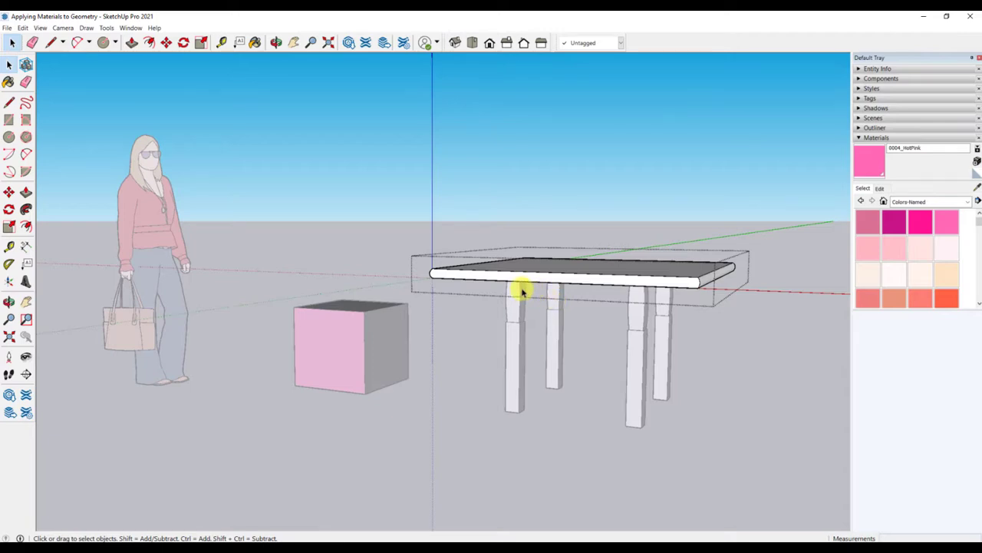
pyautogui.moveTo(527, 283); pyautogui.dragTo(386, 373, button='middle')
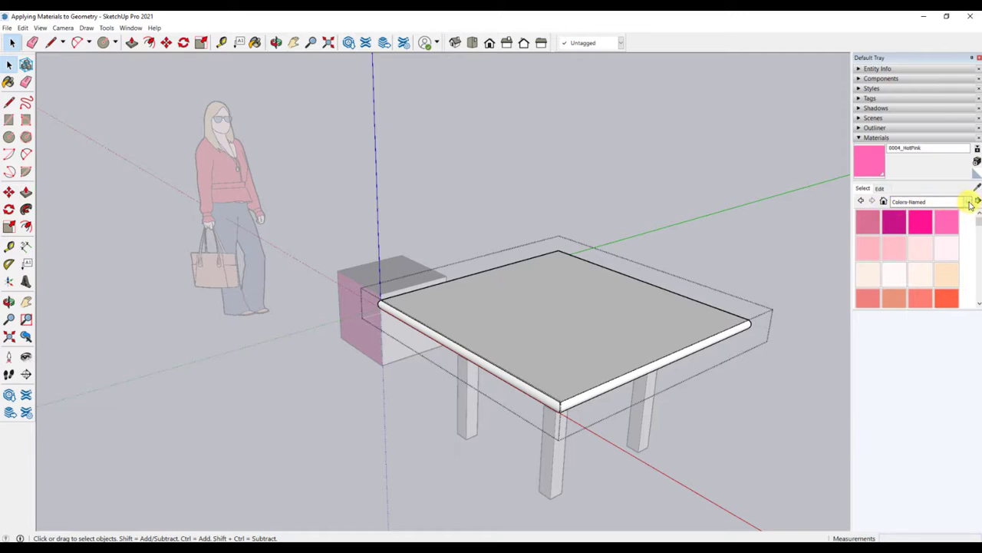
pyautogui.click(968, 201)
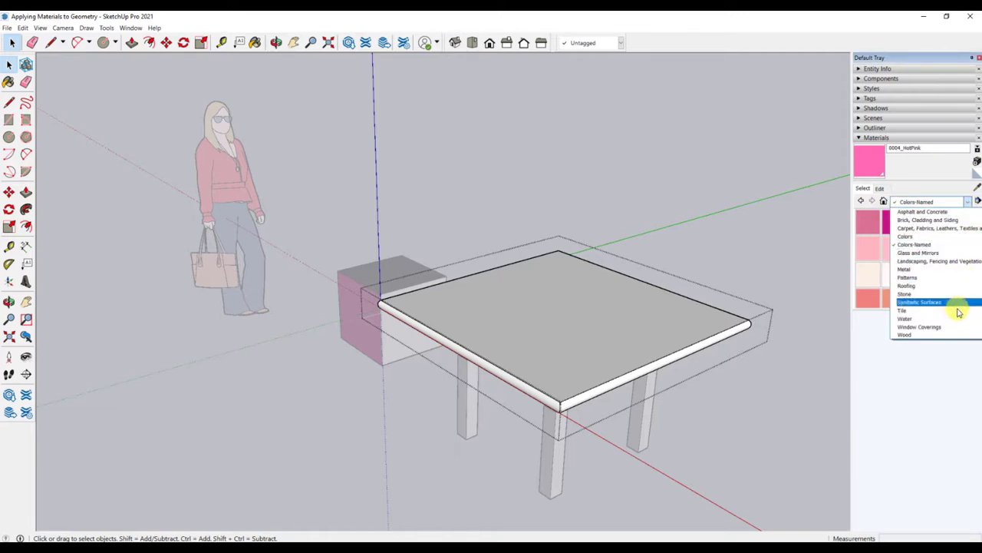
pyautogui.click(957, 336)
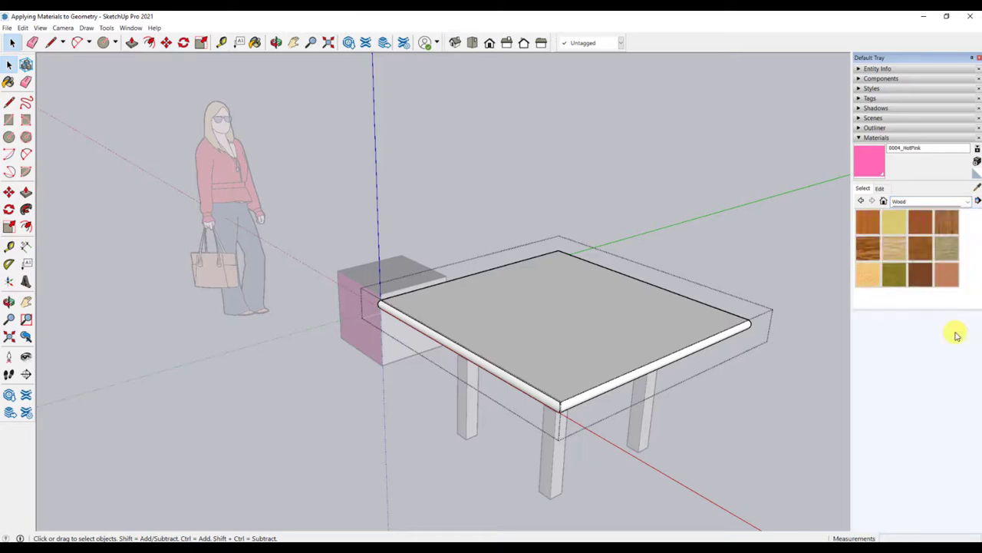
pyautogui.click(868, 221)
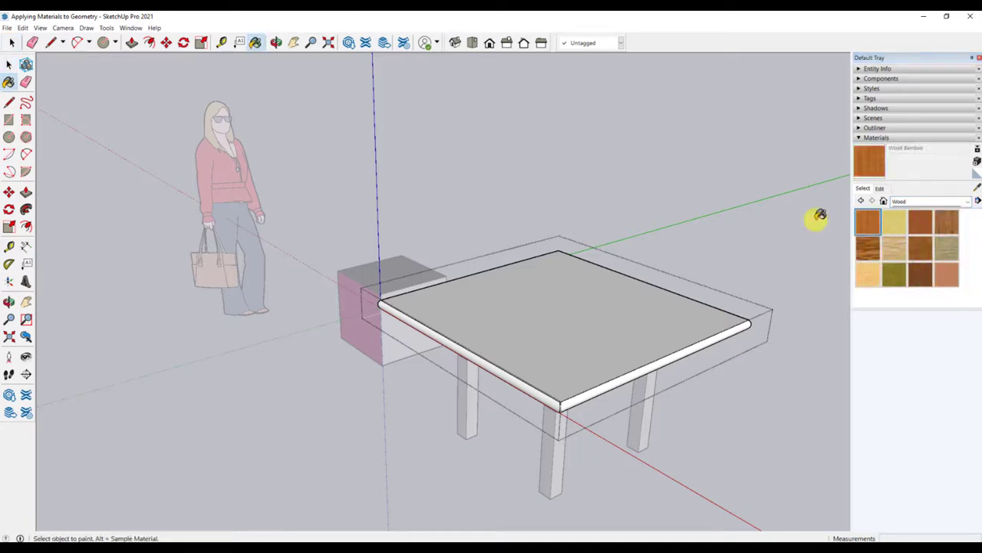
pyautogui.click(630, 332)
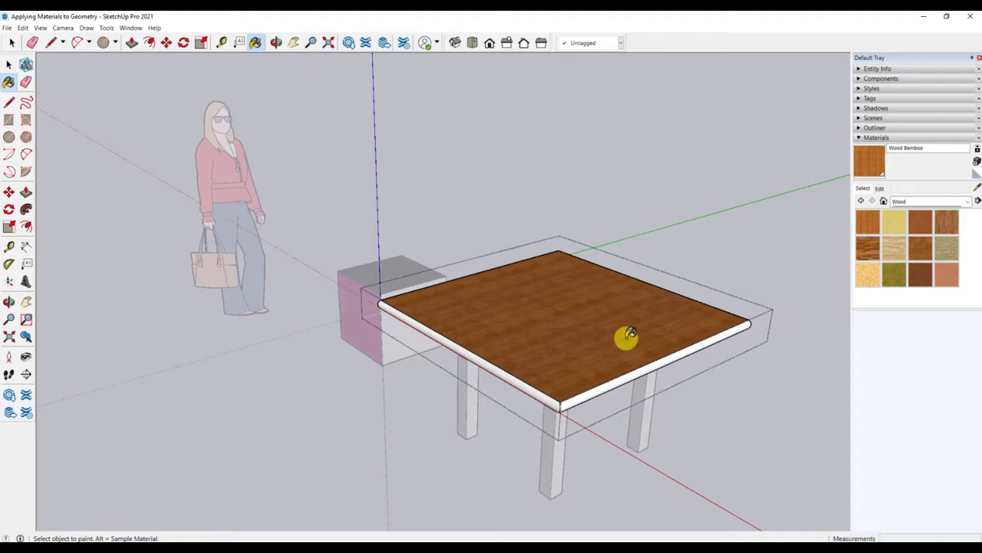
# - Paint the tabletop's remaining side faces with Wood Bamboo, check the underside and finish editing the group
pyautogui.moveTo(693, 346); pyautogui.dragTo(318, 378, button='middle')
pyautogui.click(324, 394)
pyautogui.moveTo(447, 371)
pyautogui.mouseDown(button='middle')
pyautogui.moveTo(175, 369)
pyautogui.moveTo(68, 340)
pyautogui.mouseUp(button='middle')
pyautogui.click(338, 287)
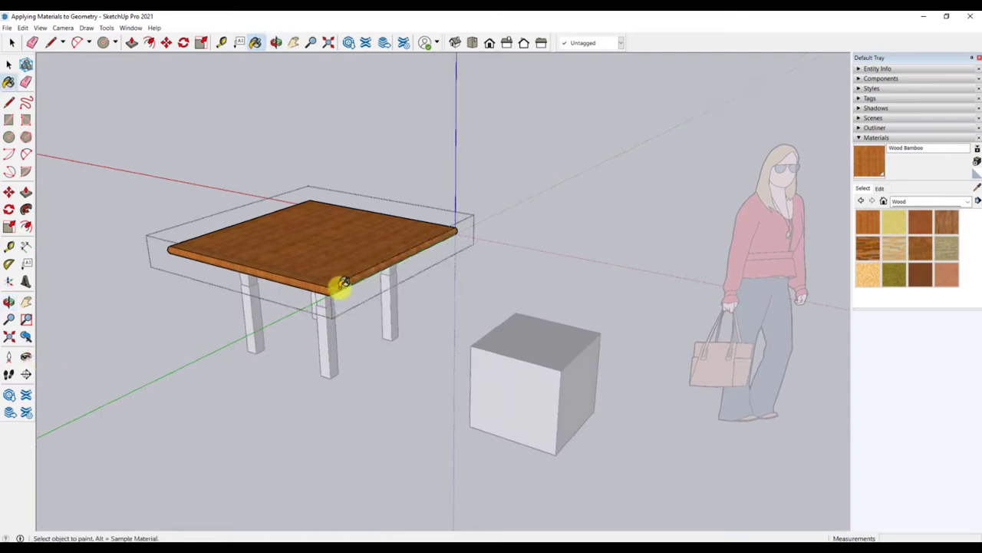
pyautogui.moveTo(165, 330)
pyautogui.mouseDown(button='middle')
pyautogui.moveTo(540, 276)
pyautogui.moveTo(537, 220)
pyautogui.mouseUp(button='middle')
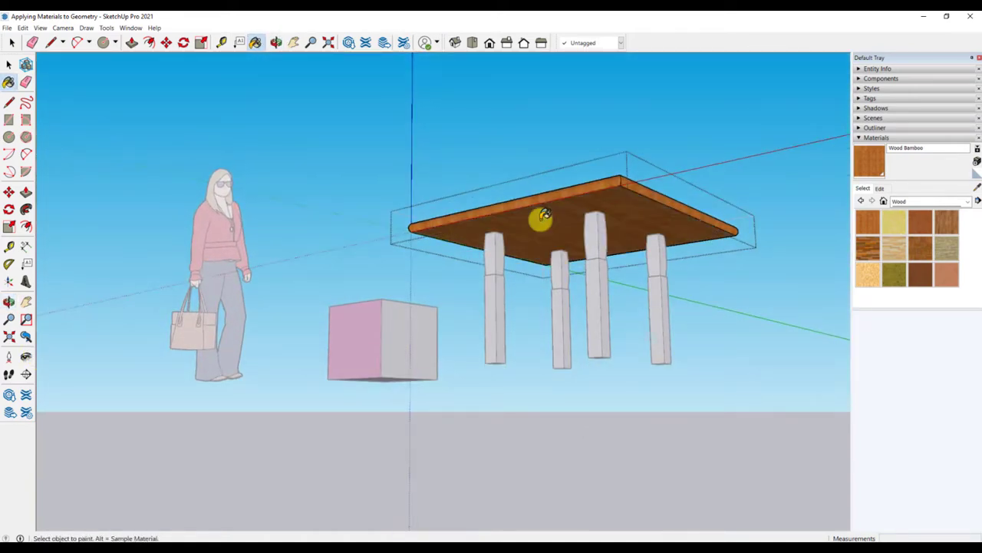
pyautogui.moveTo(544, 220); pyautogui.dragTo(511, 297, button='middle')
pyautogui.press('space')
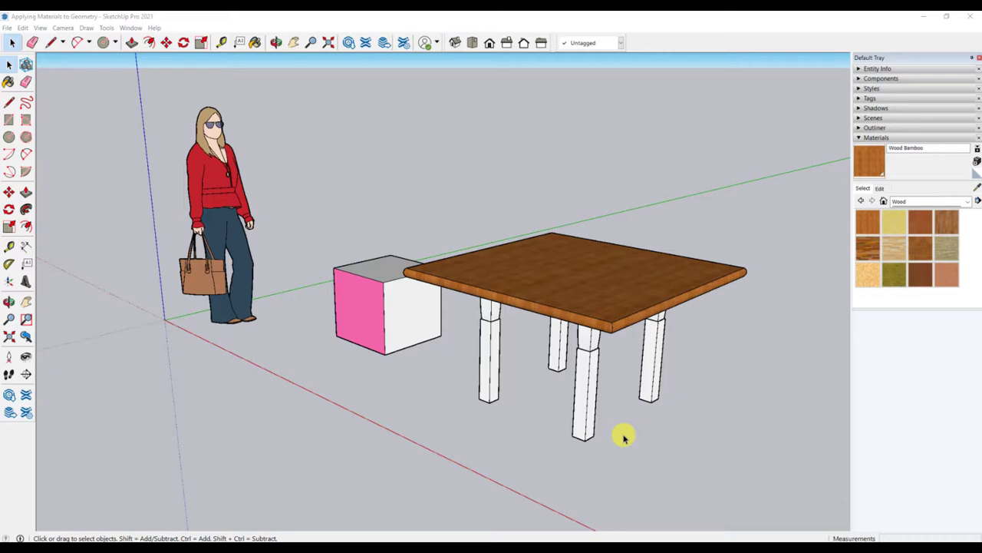
# - Try painting the nearest table leg with Wood Bamboo without opening it, and undo the paint
pyautogui.scroll(5, 624, 438)
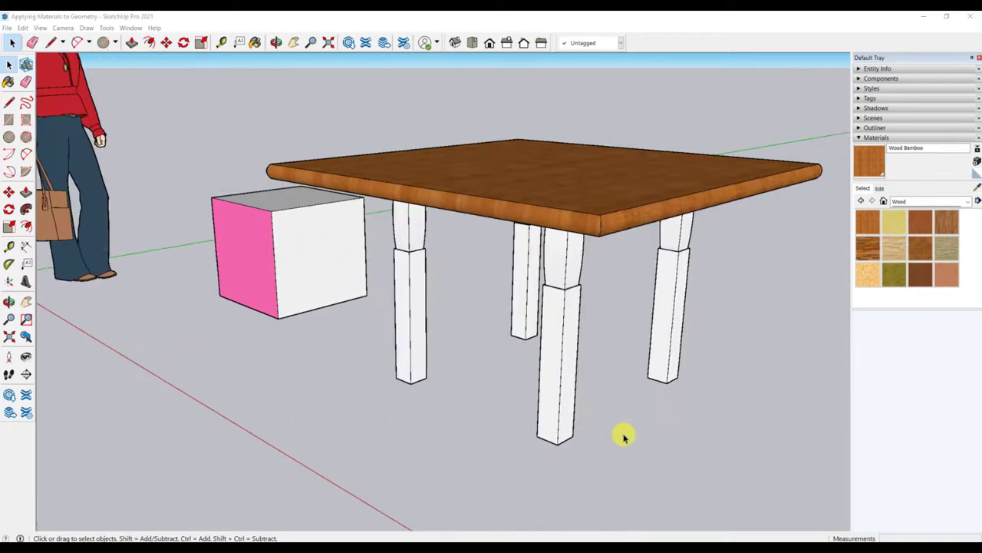
pyautogui.press('b')
pyautogui.click(574, 331)
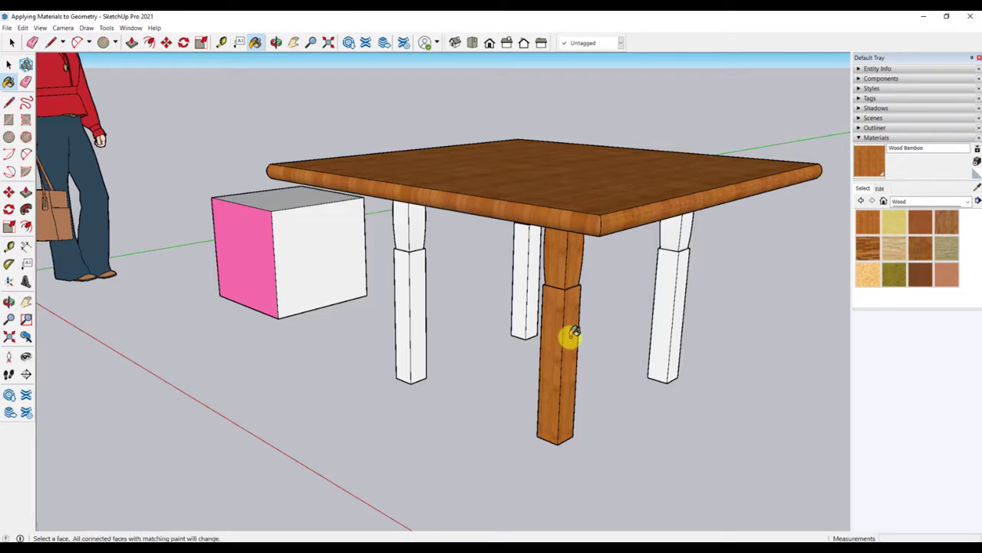
pyautogui.hotkey('ctrl', 'z')
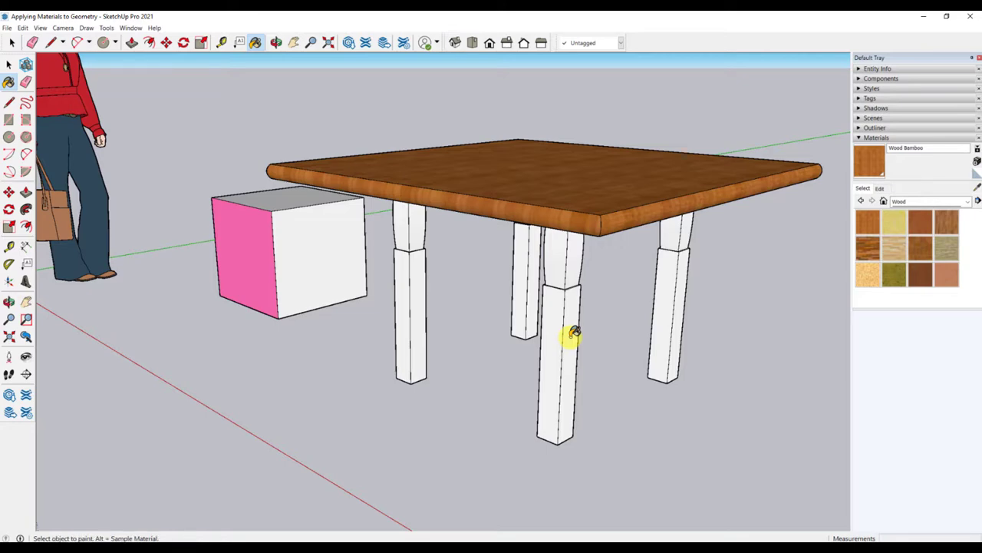
pyautogui.press('space')
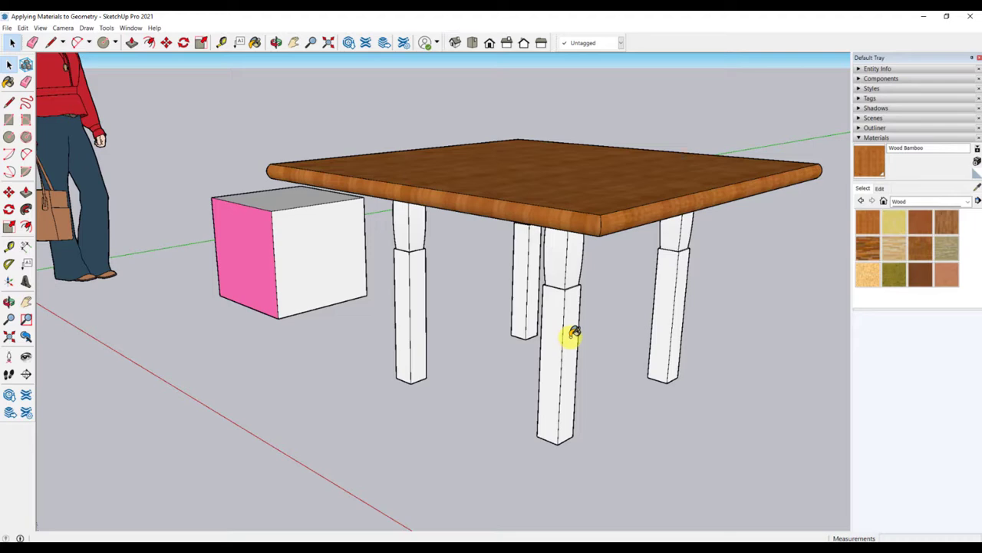
# - Open the nearest table leg for editing and paint its lower and upper front faces with 0136_Charcoal from Colors-Named
pyautogui.doubleClick(568, 337)
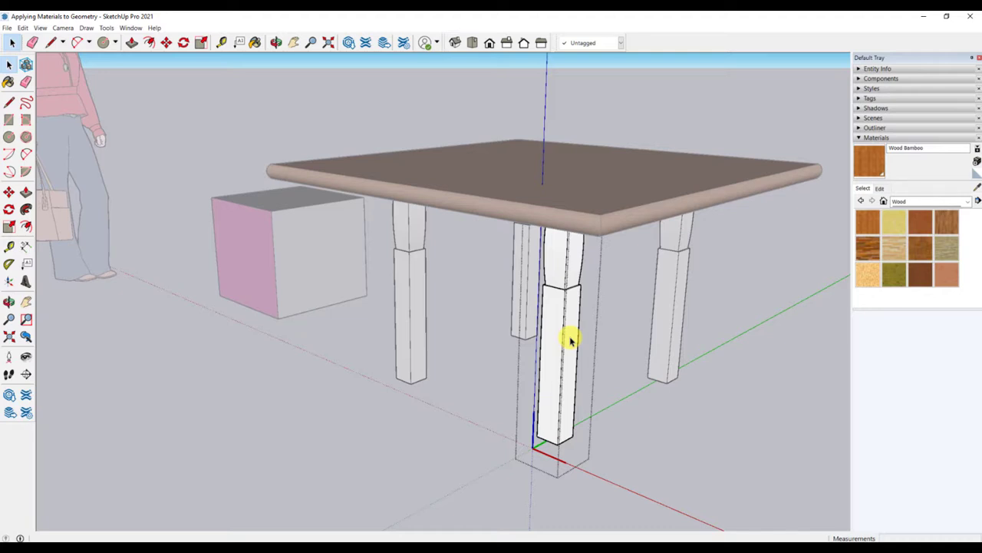
pyautogui.click(921, 201)
pyautogui.click(914, 245)
pyautogui.scroll(-6, 917, 260)
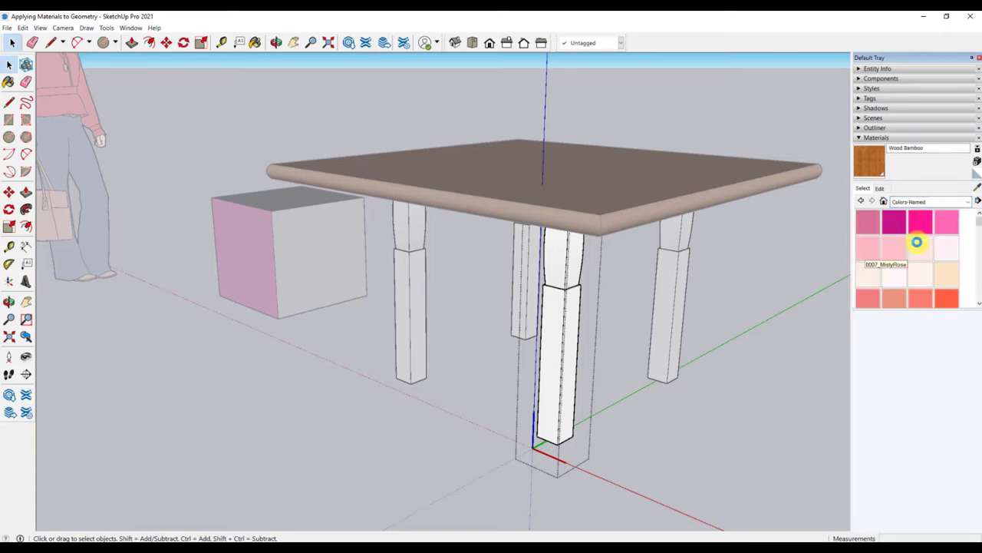
pyautogui.scroll(-10, 917, 260)
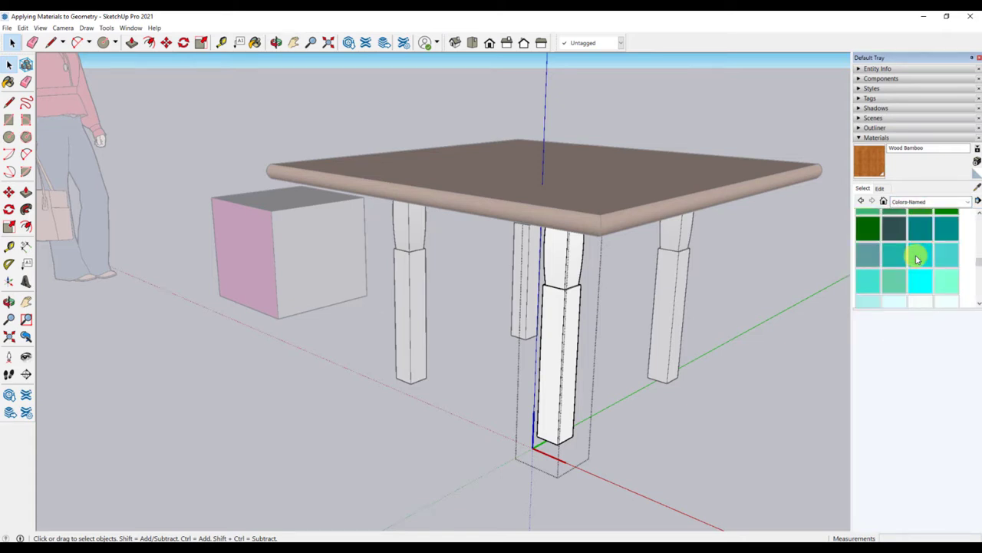
pyautogui.scroll(-3, 917, 260)
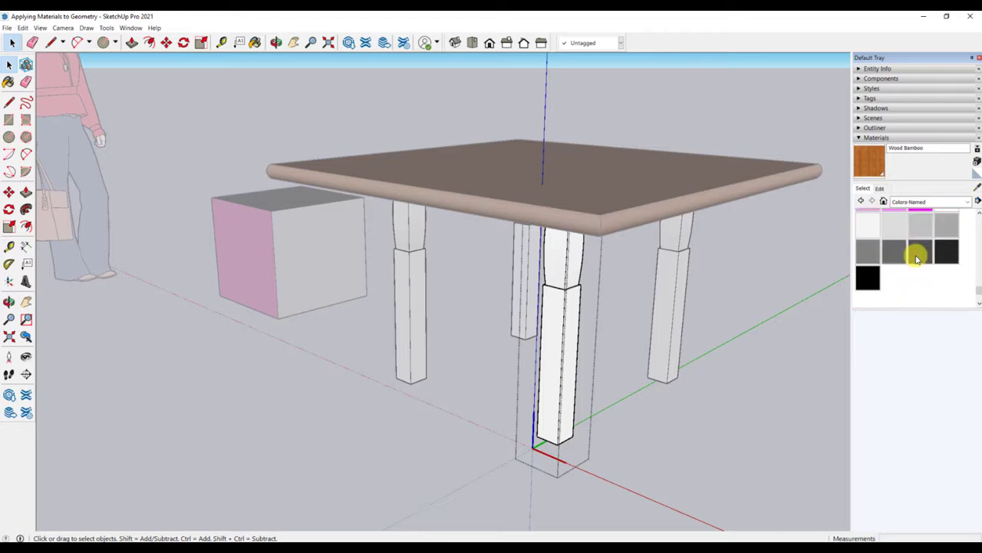
pyautogui.click(946, 251)
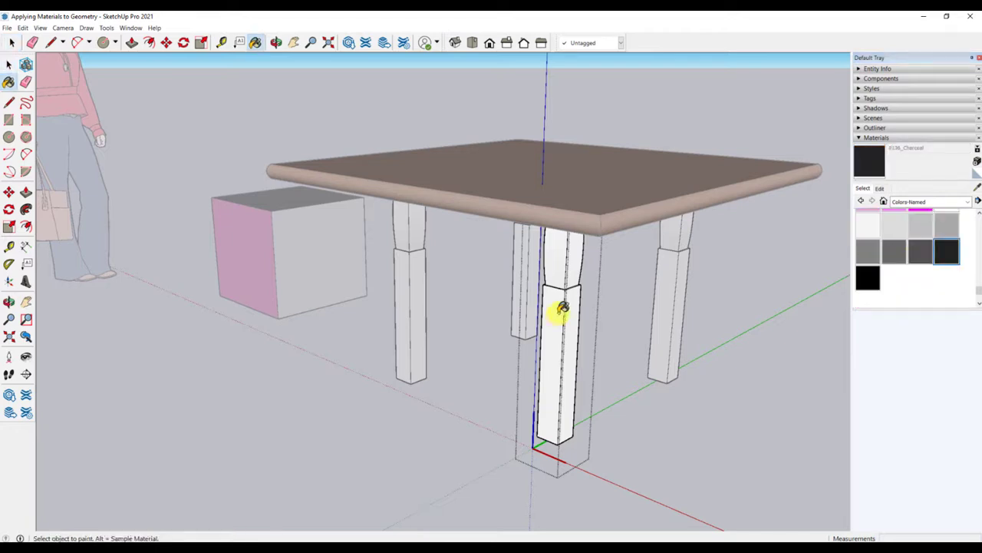
pyautogui.click(563, 307)
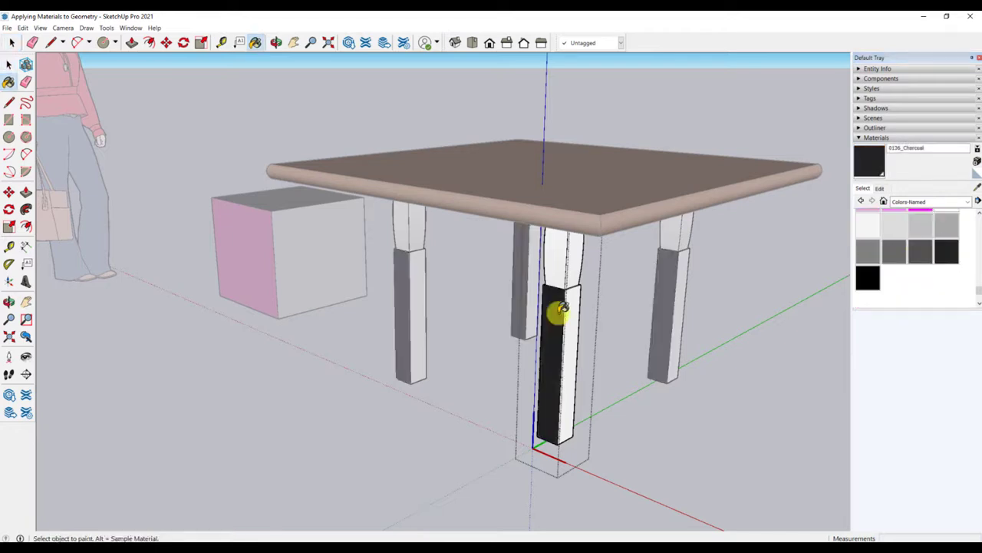
pyautogui.click(565, 259)
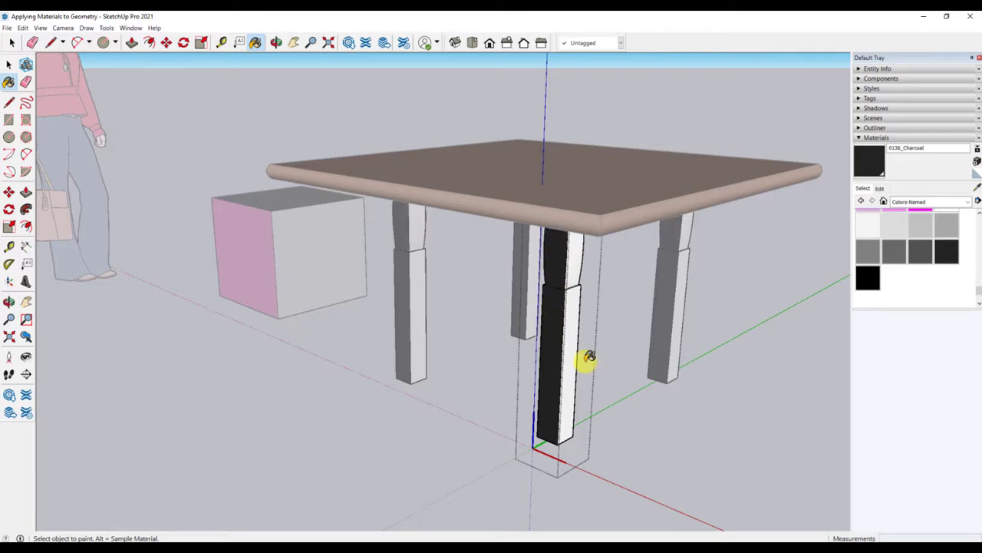
# - Select all of the open leg's geometry, paint it with 0136_Charcoal in one go and finish editing the leg
pyautogui.press('space')
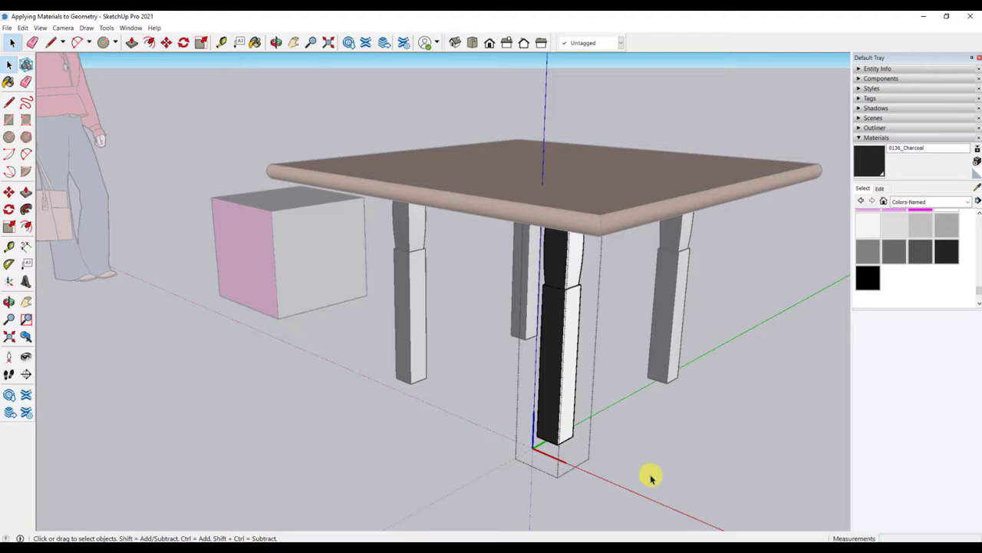
pyautogui.moveTo(651, 475); pyautogui.dragTo(429, 103)
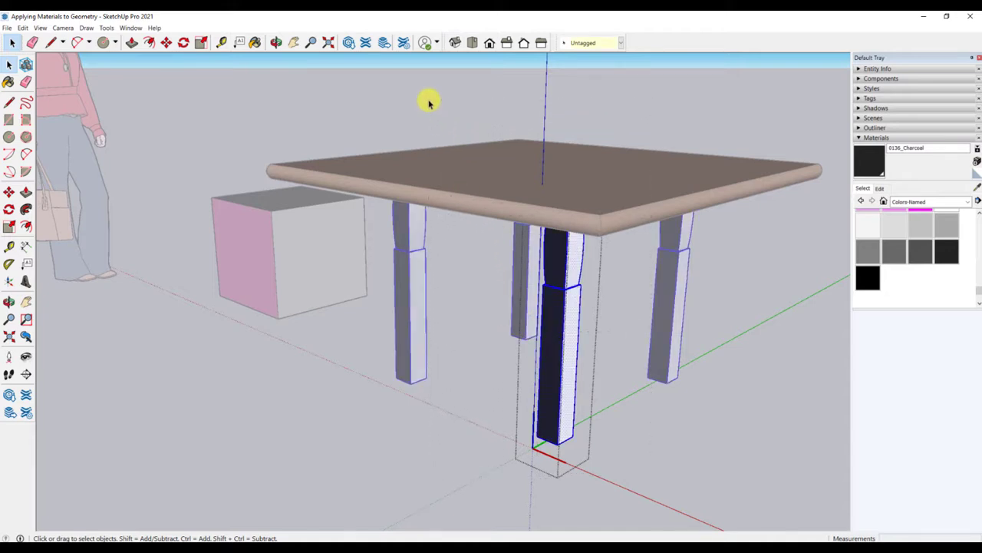
pyautogui.click(864, 158)
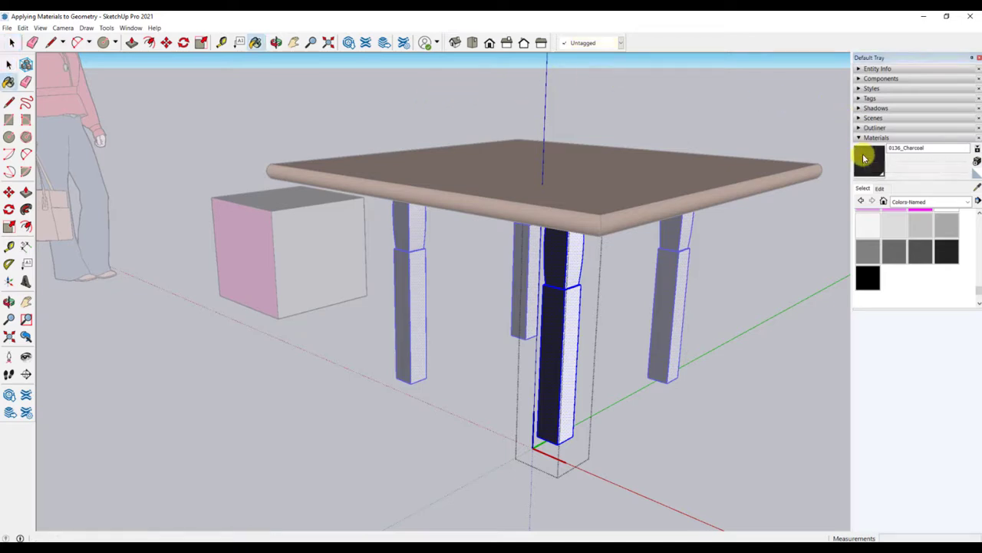
pyautogui.click(581, 334)
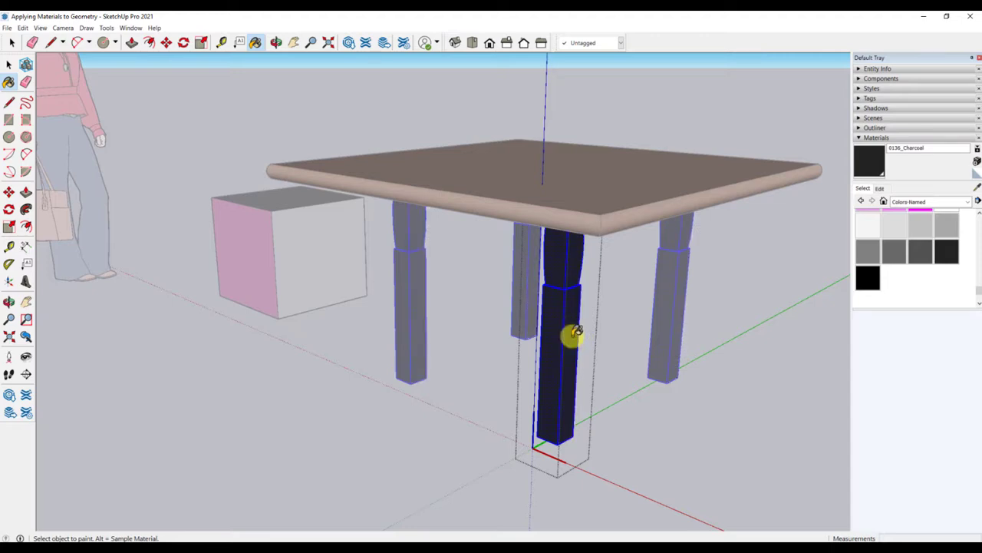
pyautogui.press('space')
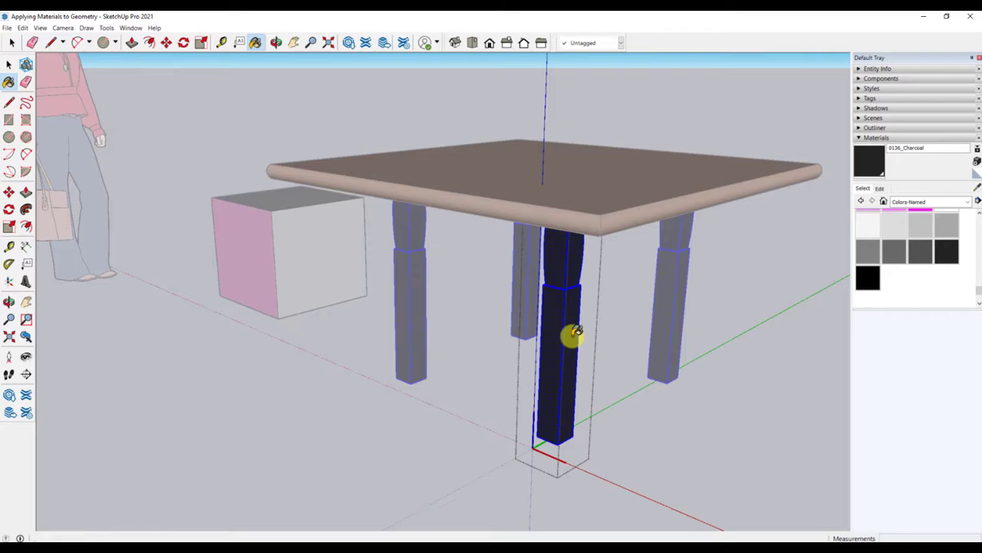
pyautogui.click(742, 412)
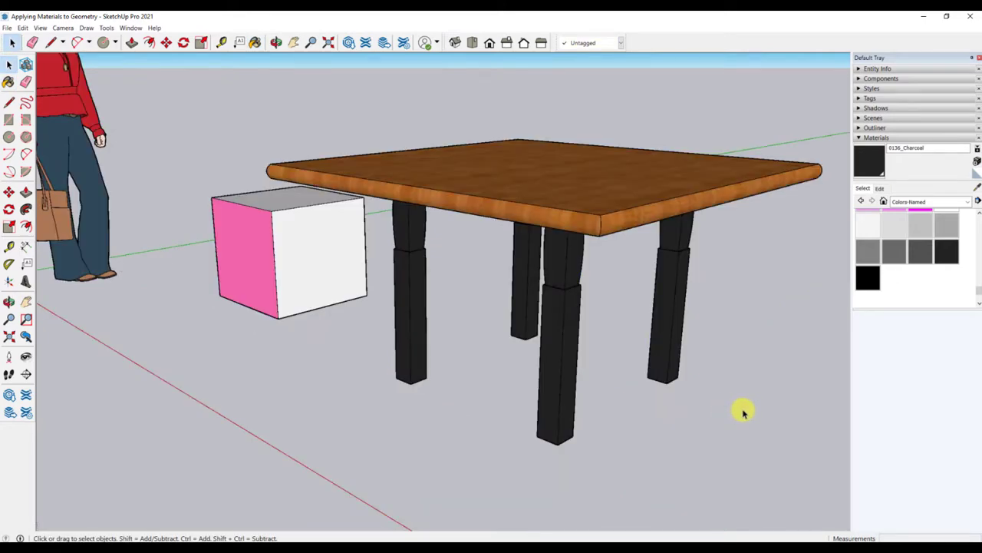
pyautogui.moveTo(742, 412); pyautogui.dragTo(709, 355, button='middle')
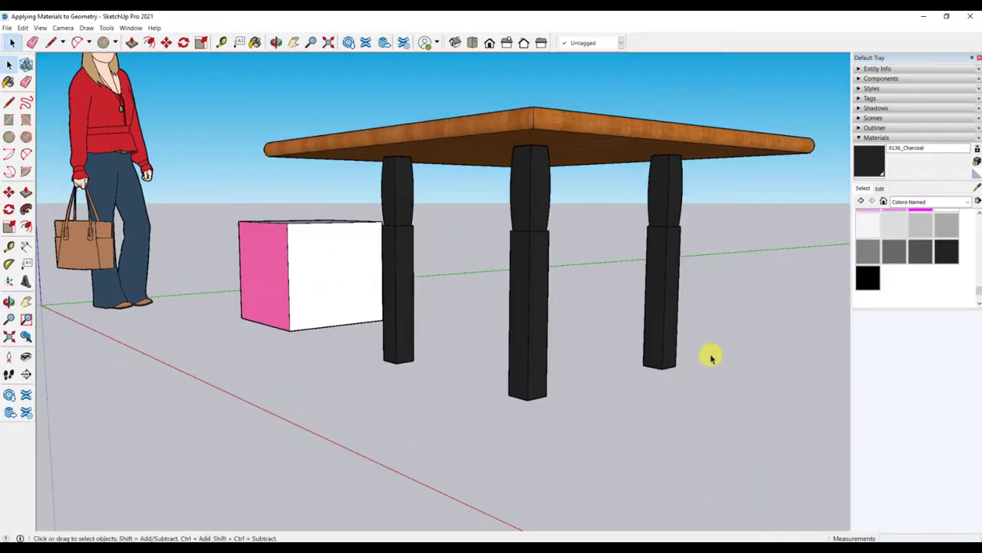